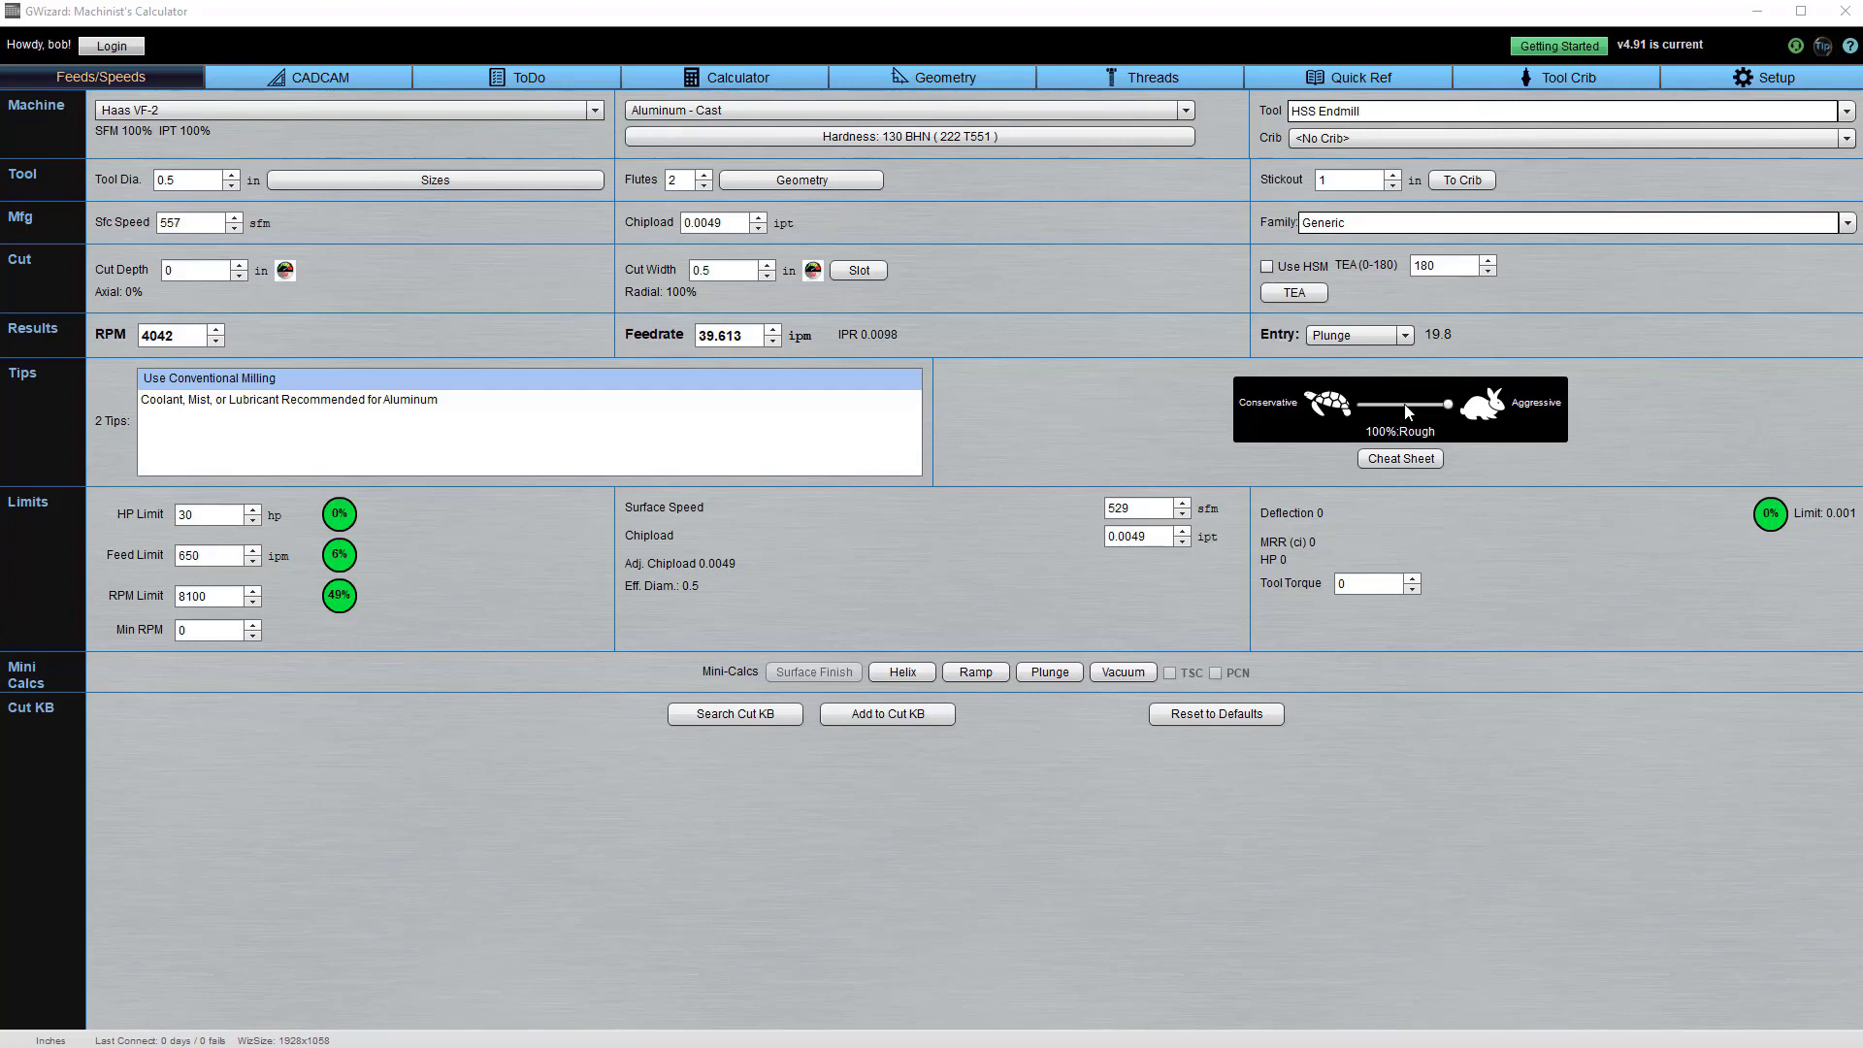
# Step: Ease the tortoise-hare slider slightly left, toward the conservative side
pyautogui.moveTo(1446, 404); pyautogui.dragTo(1348, 417)
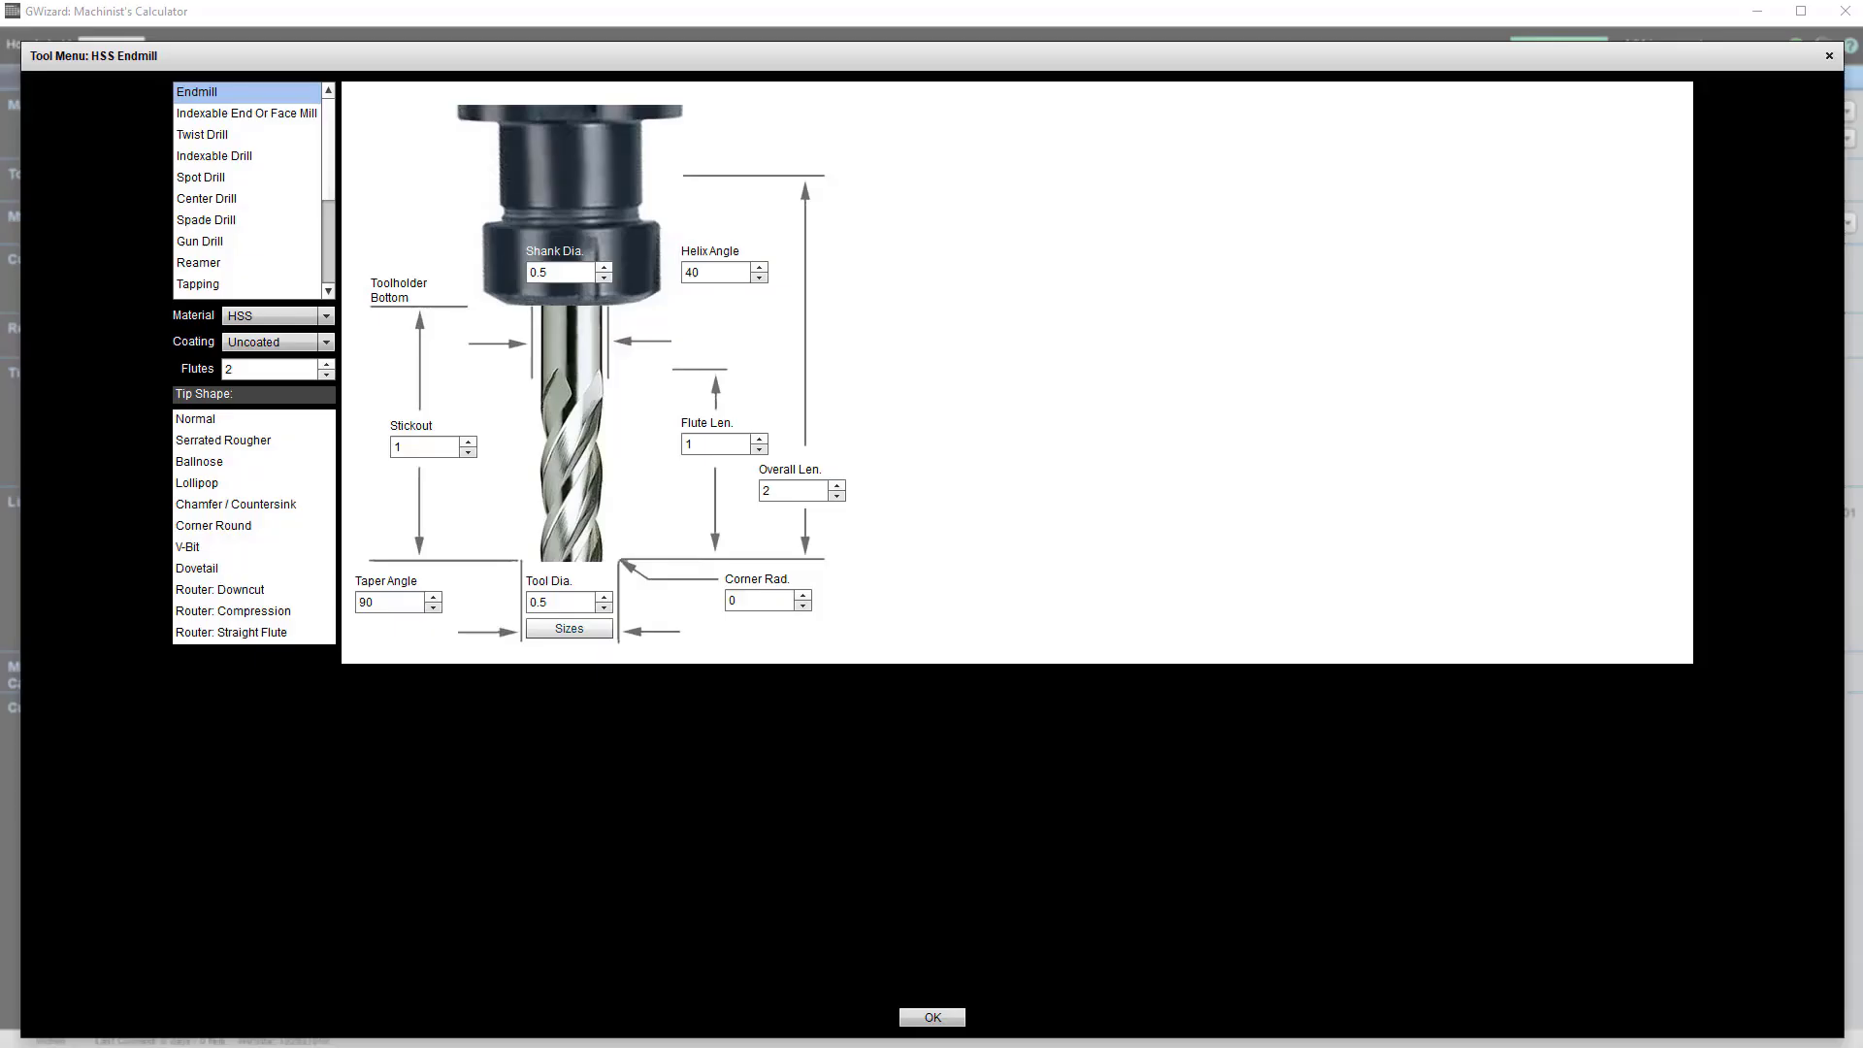
# Step: Preview Ballnose, Lollipop, Chamfer, Corner Round, V-Bit, and Downcut, Compression, Straight Flute router tips
pyautogui.click(197, 463)
pyautogui.click(191, 484)
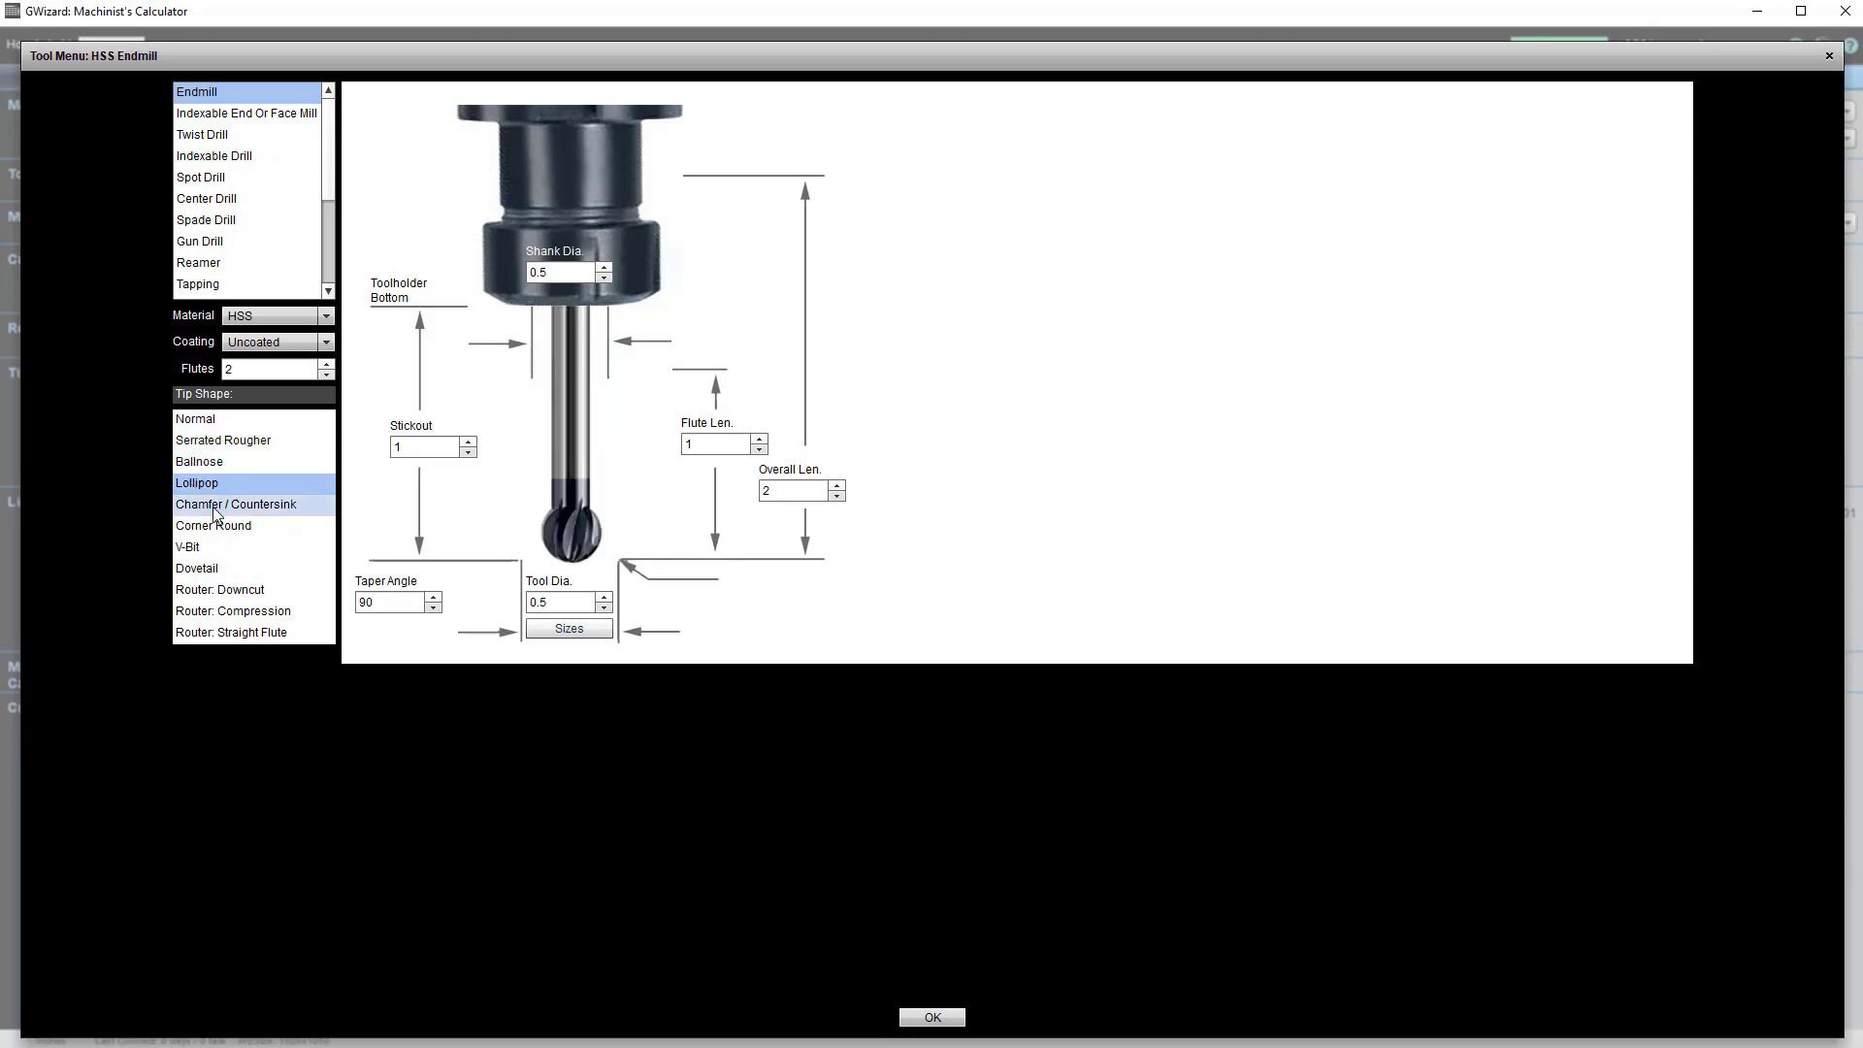
pyautogui.click(212, 508)
pyautogui.click(215, 525)
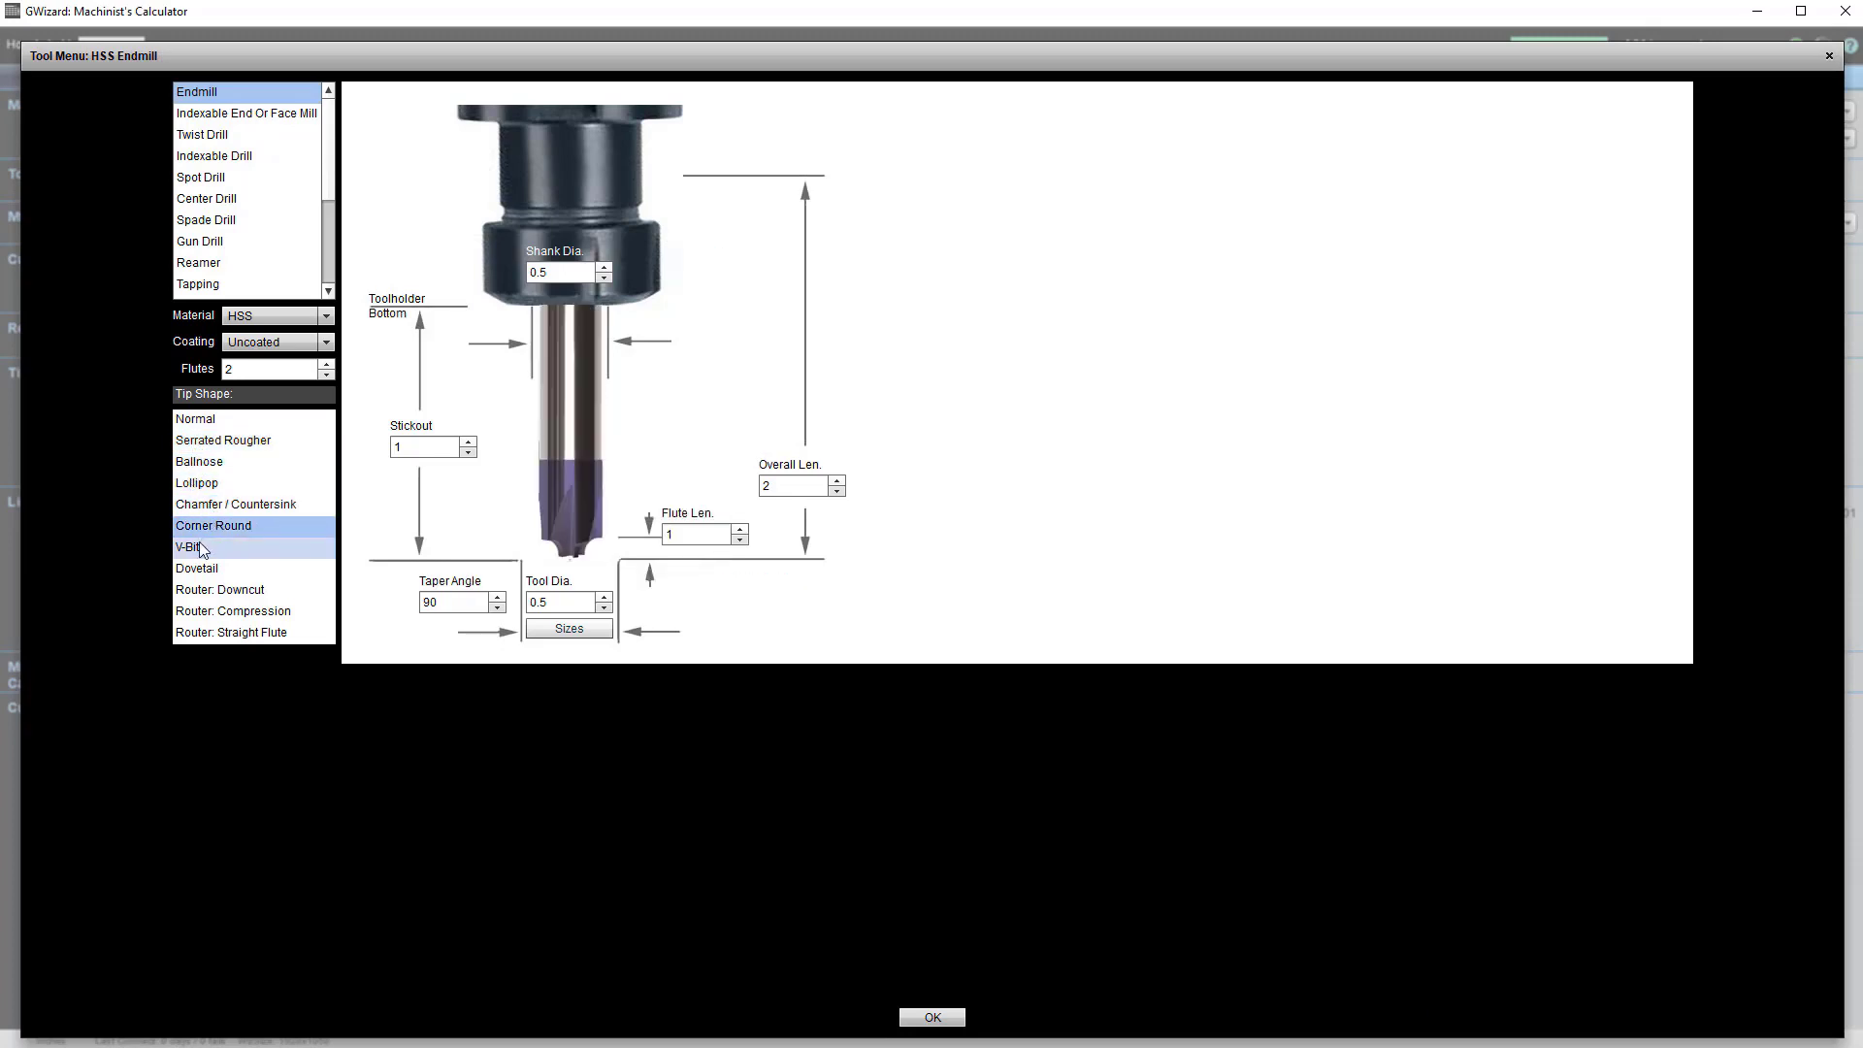
pyautogui.click(204, 548)
pyautogui.click(201, 572)
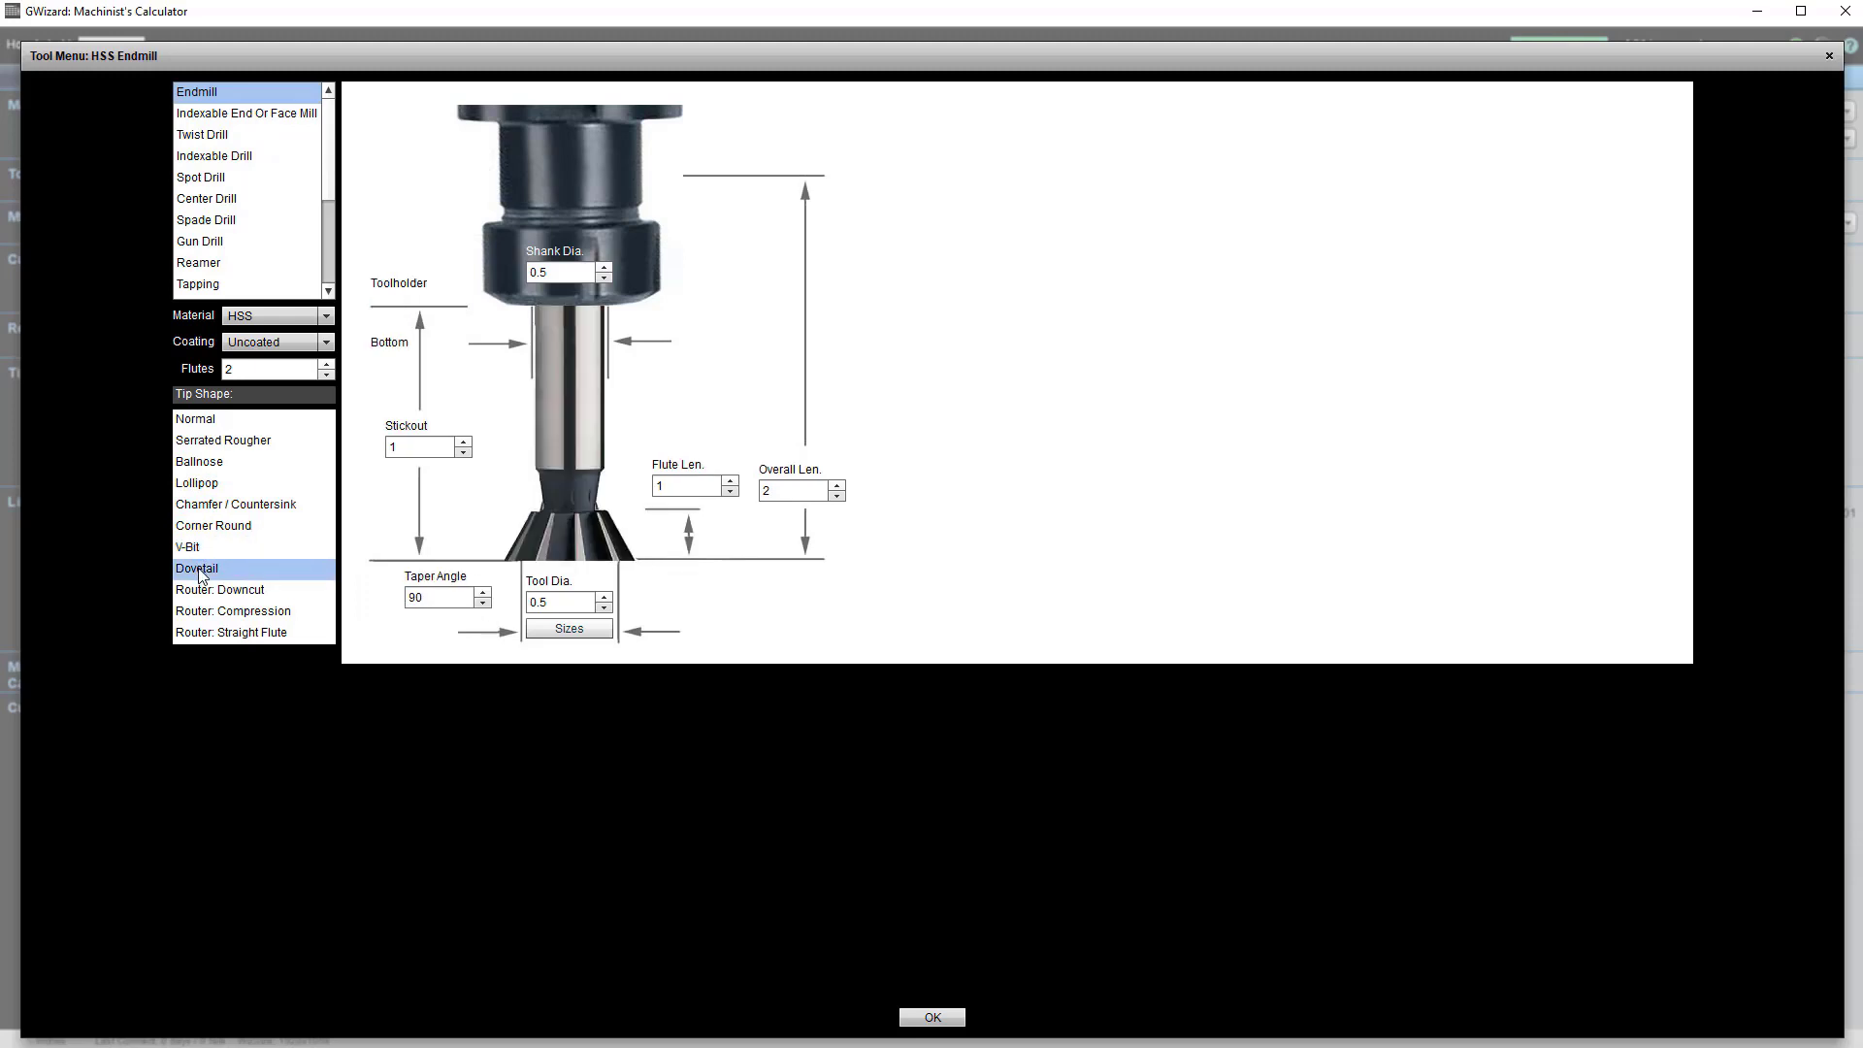
pyautogui.click(241, 613)
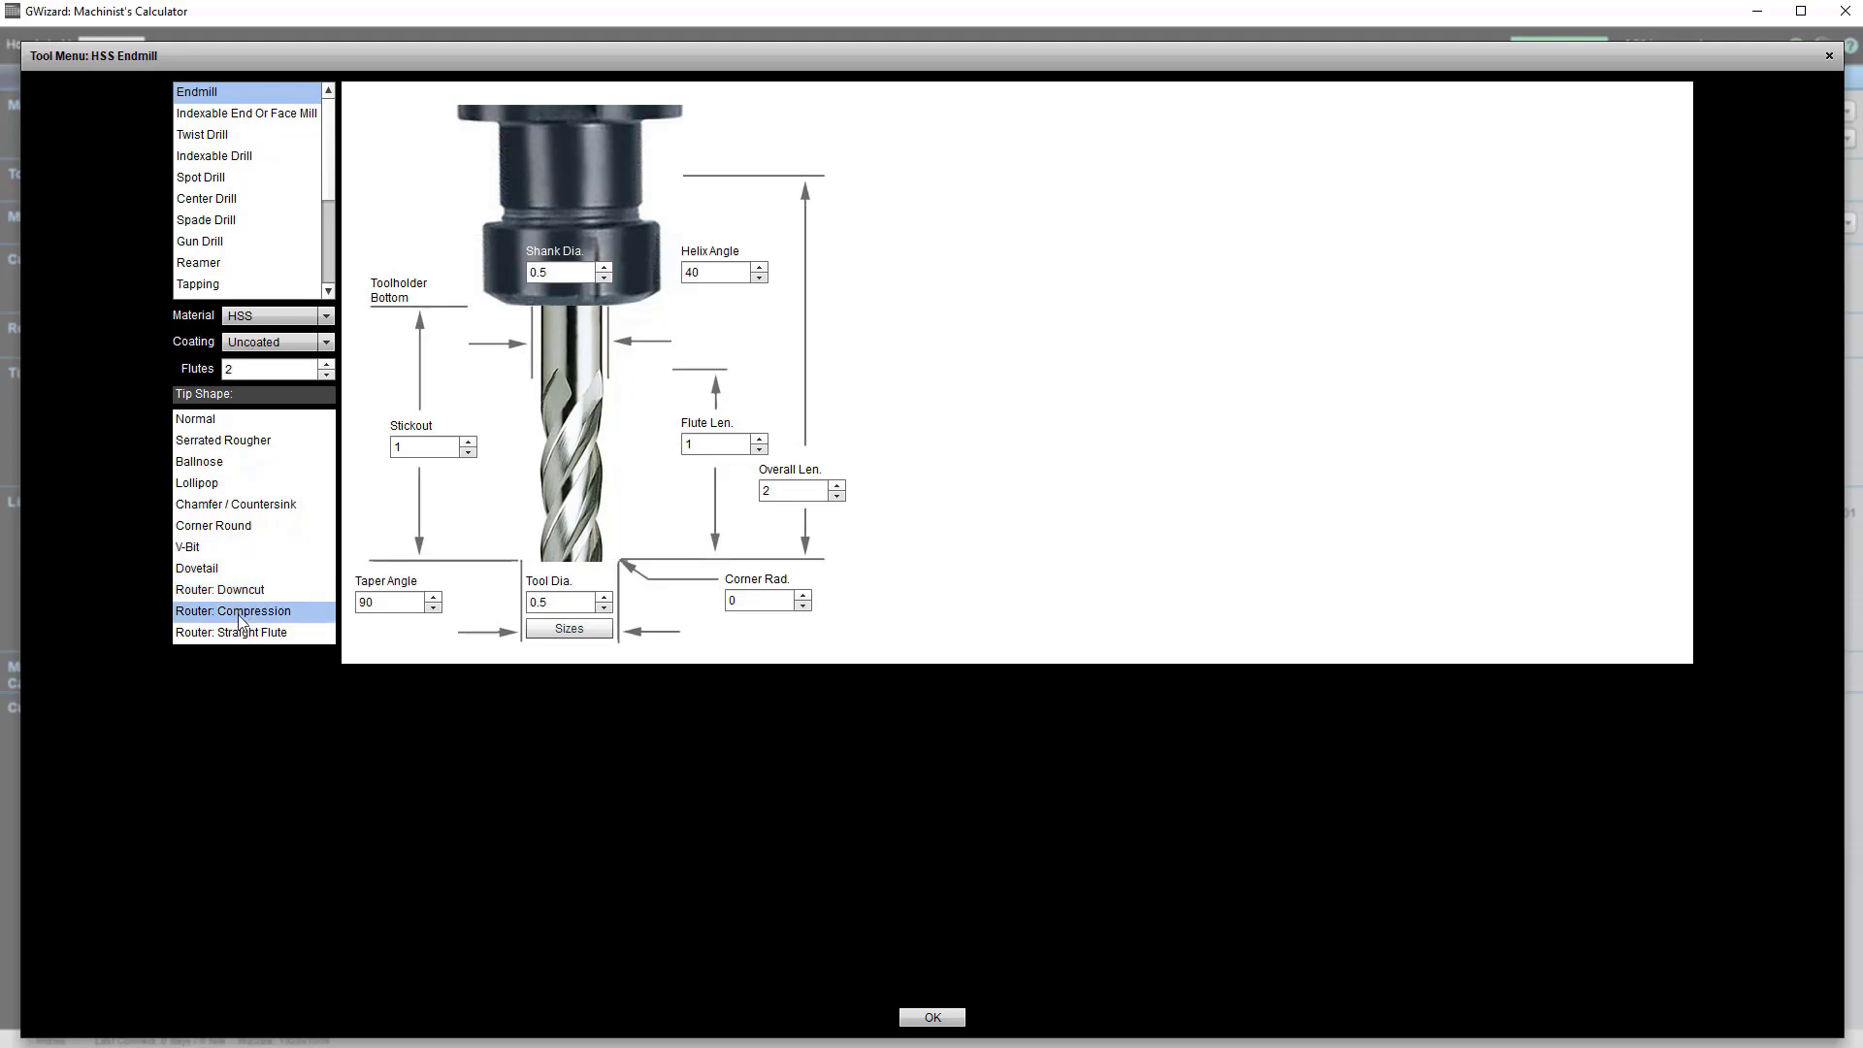
pyautogui.click(237, 633)
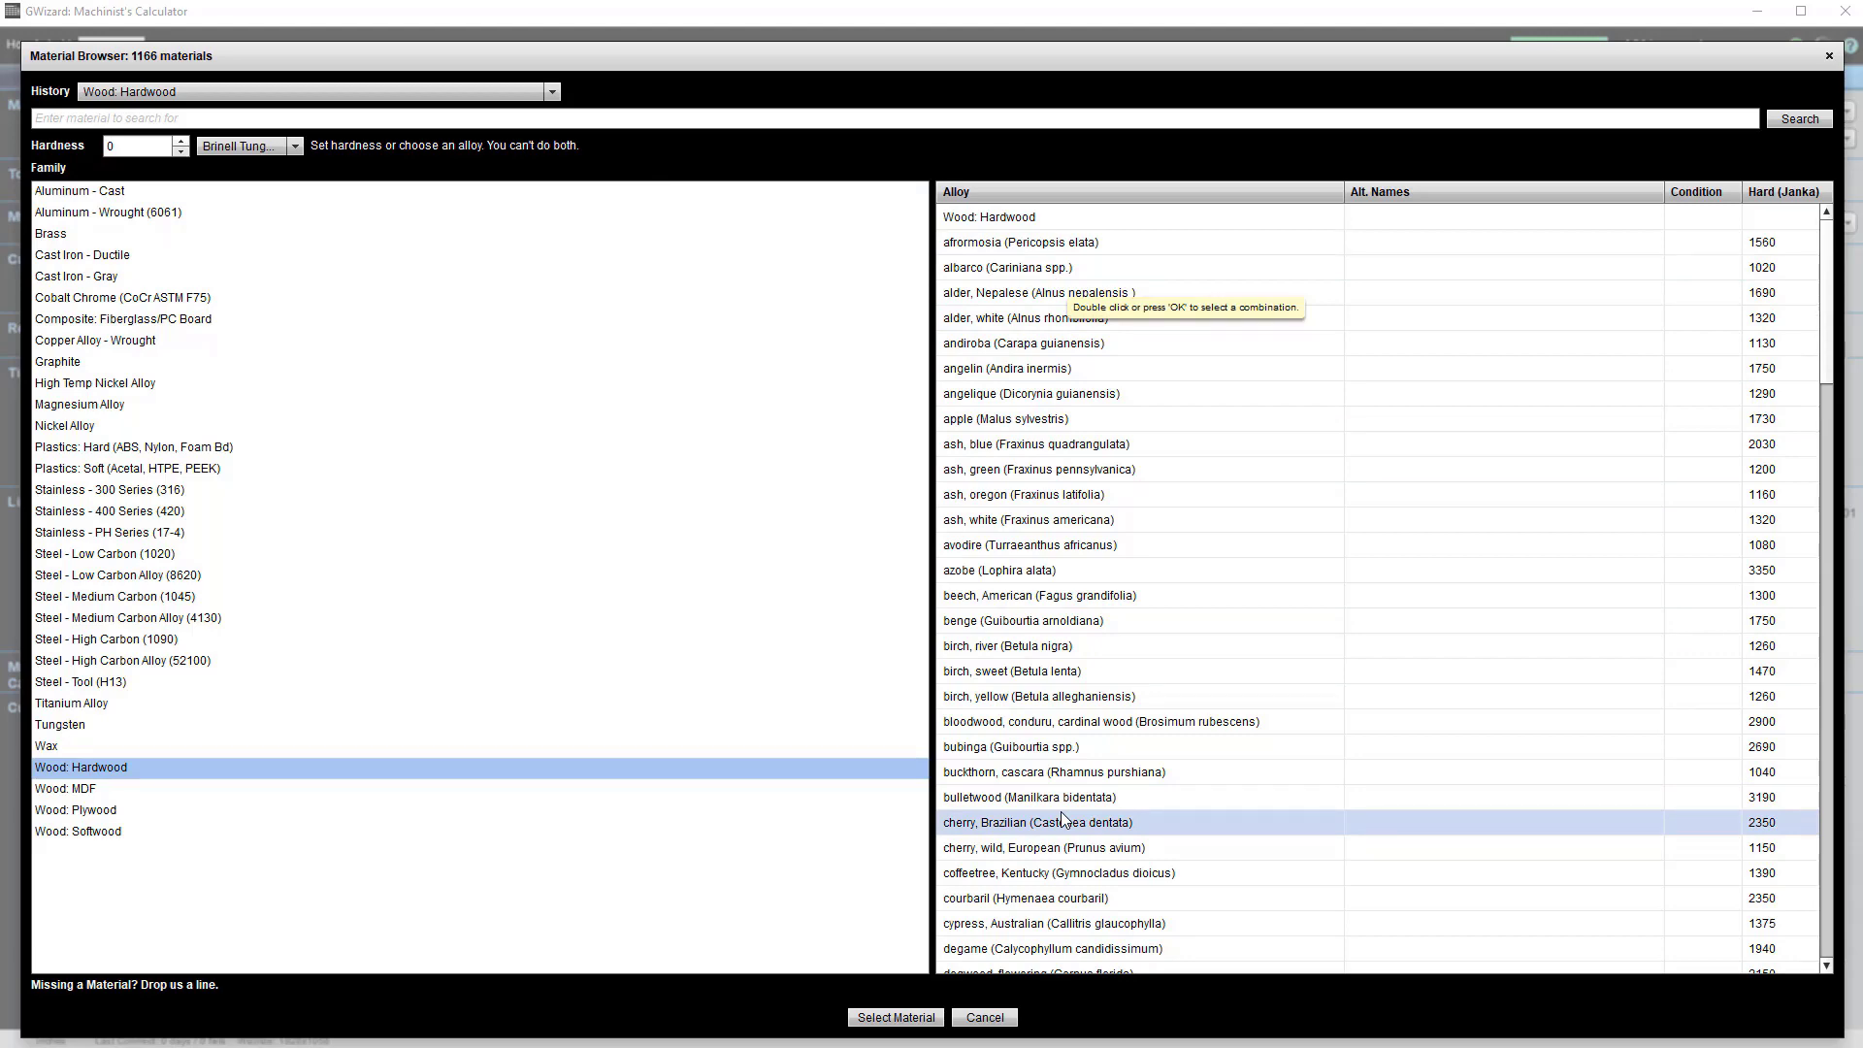
# Step: Browse the 52100, 1090 and 4130 steel families, then cancel the material browser
pyautogui.click(163, 661)
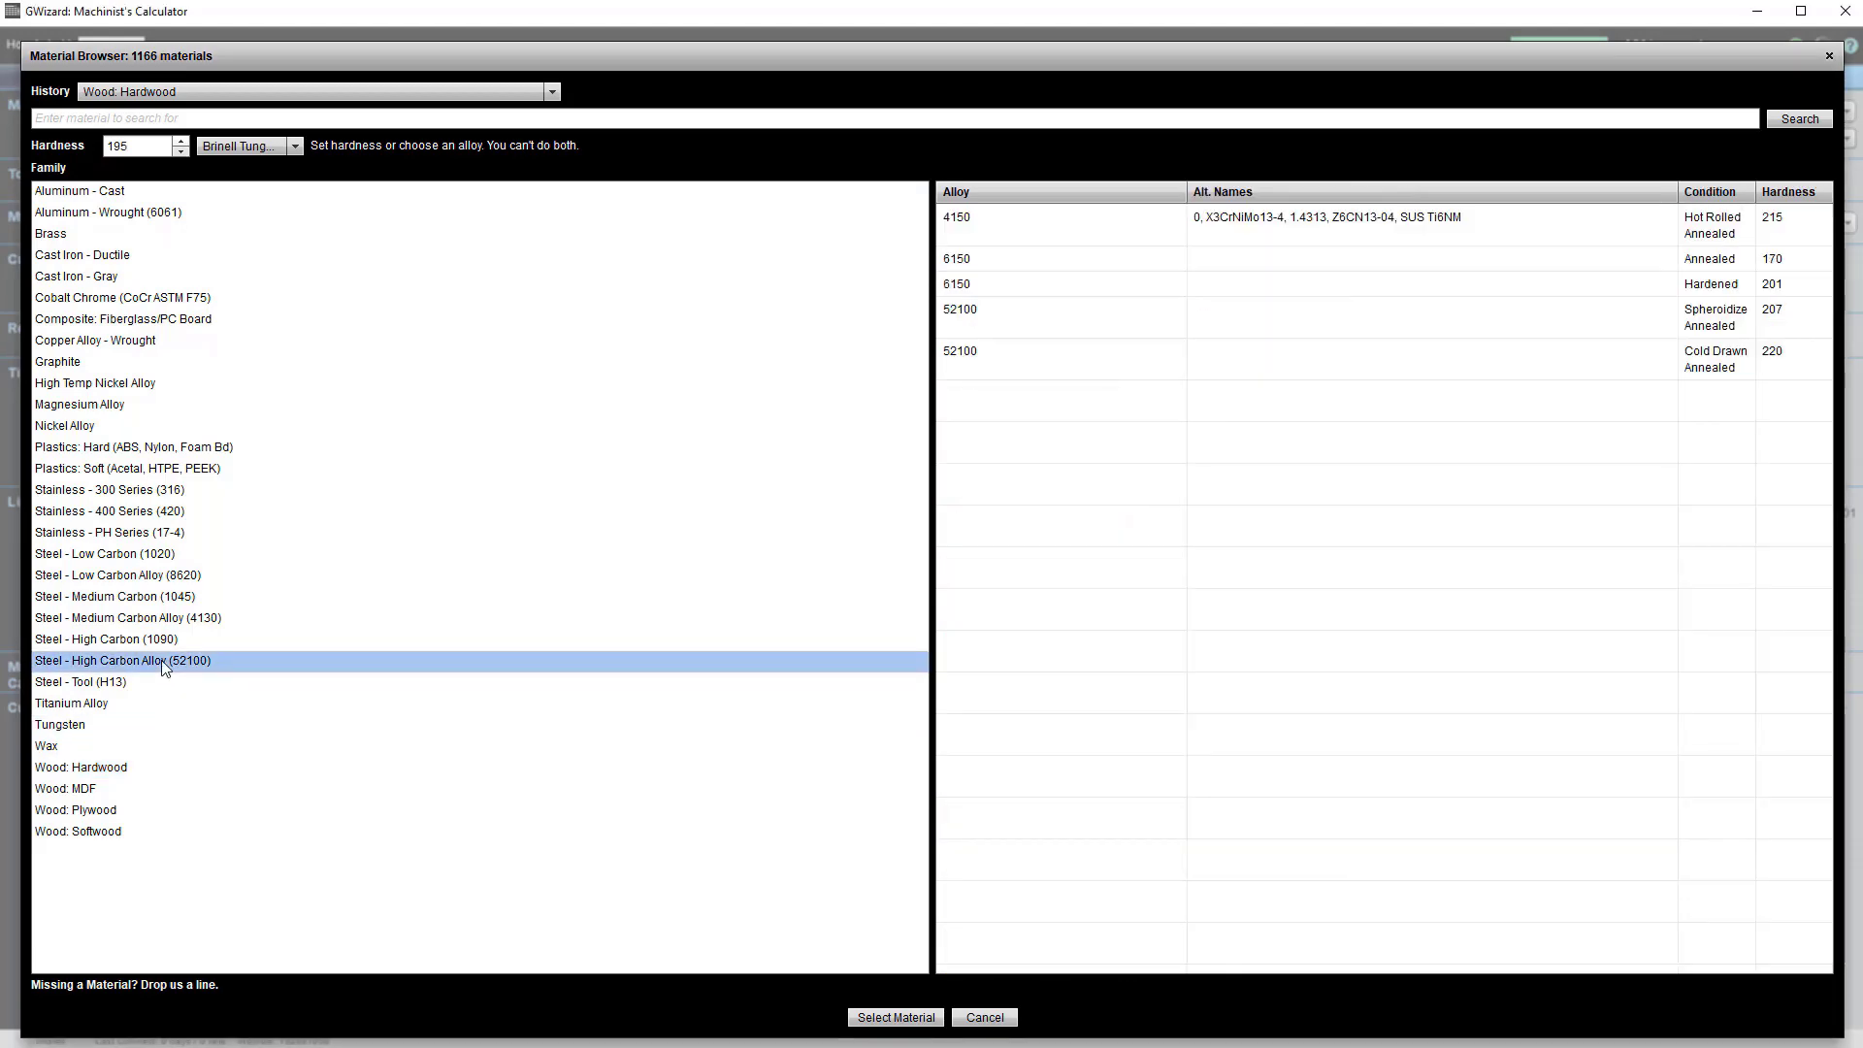
pyautogui.click(165, 640)
pyautogui.click(164, 619)
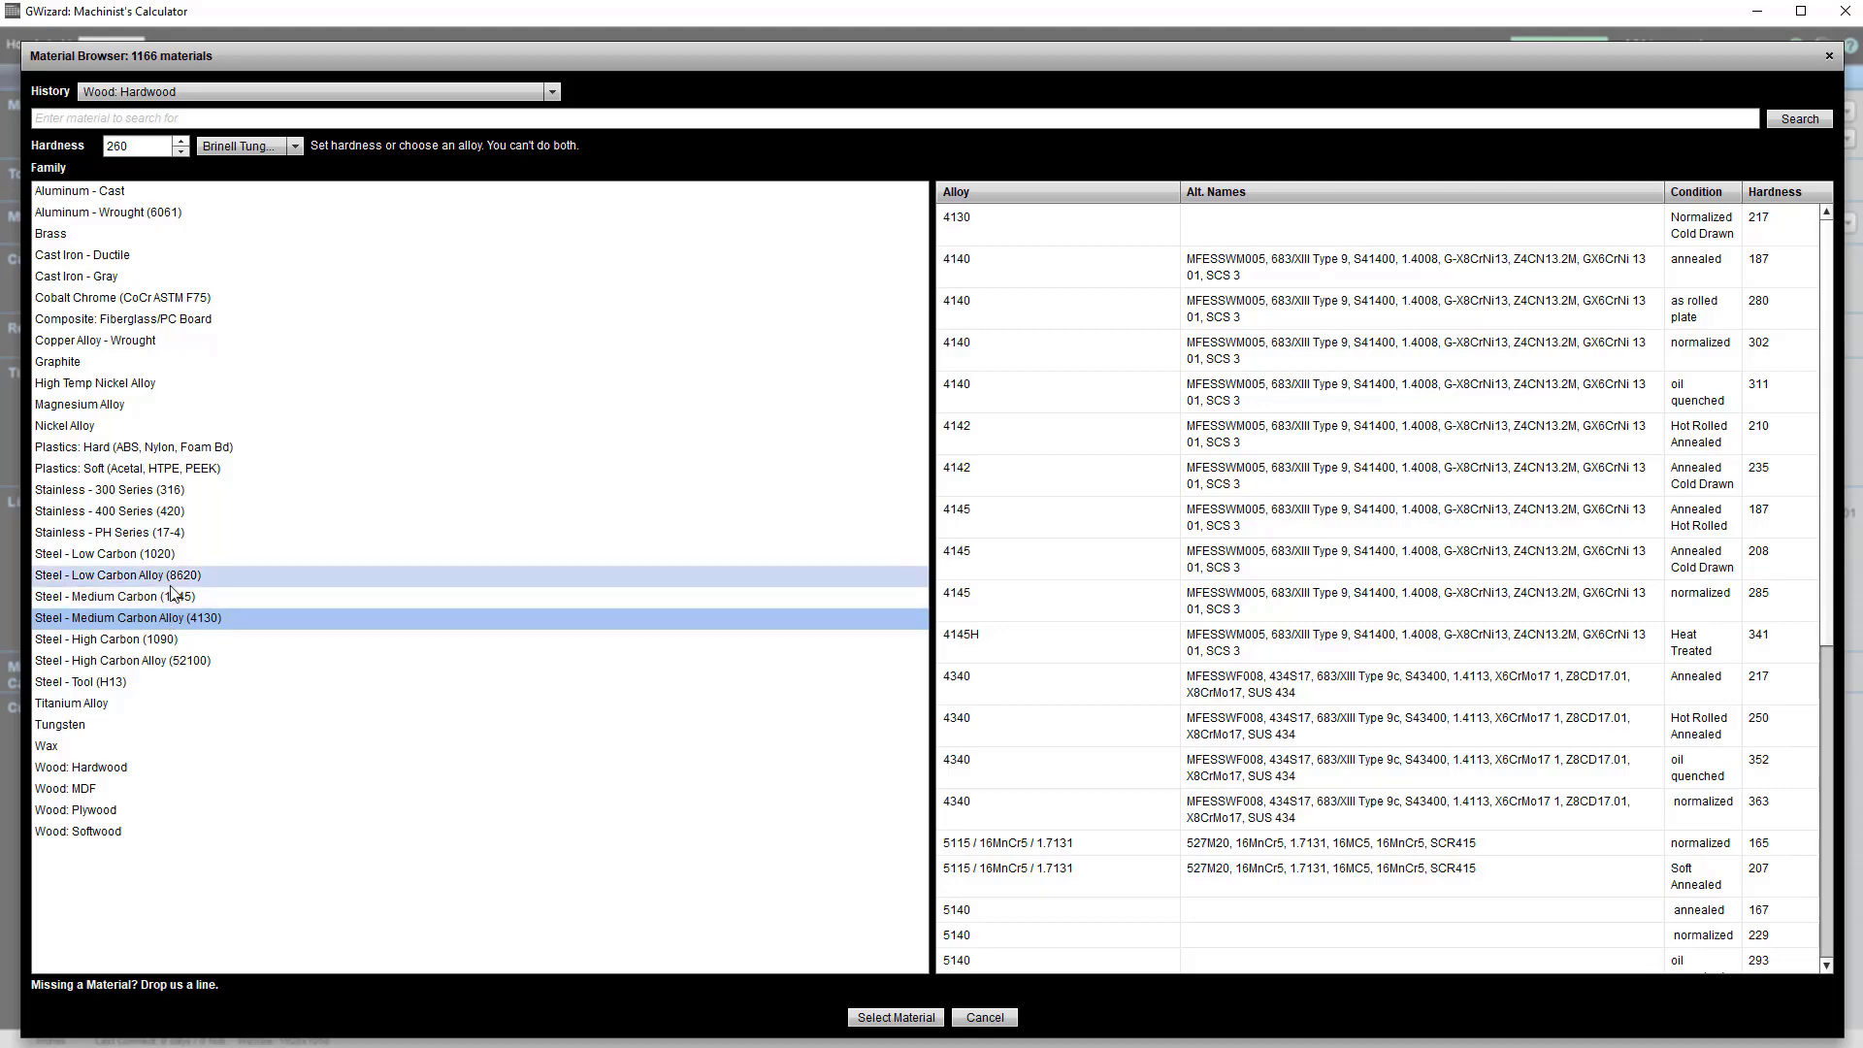
pyautogui.press('Escape')
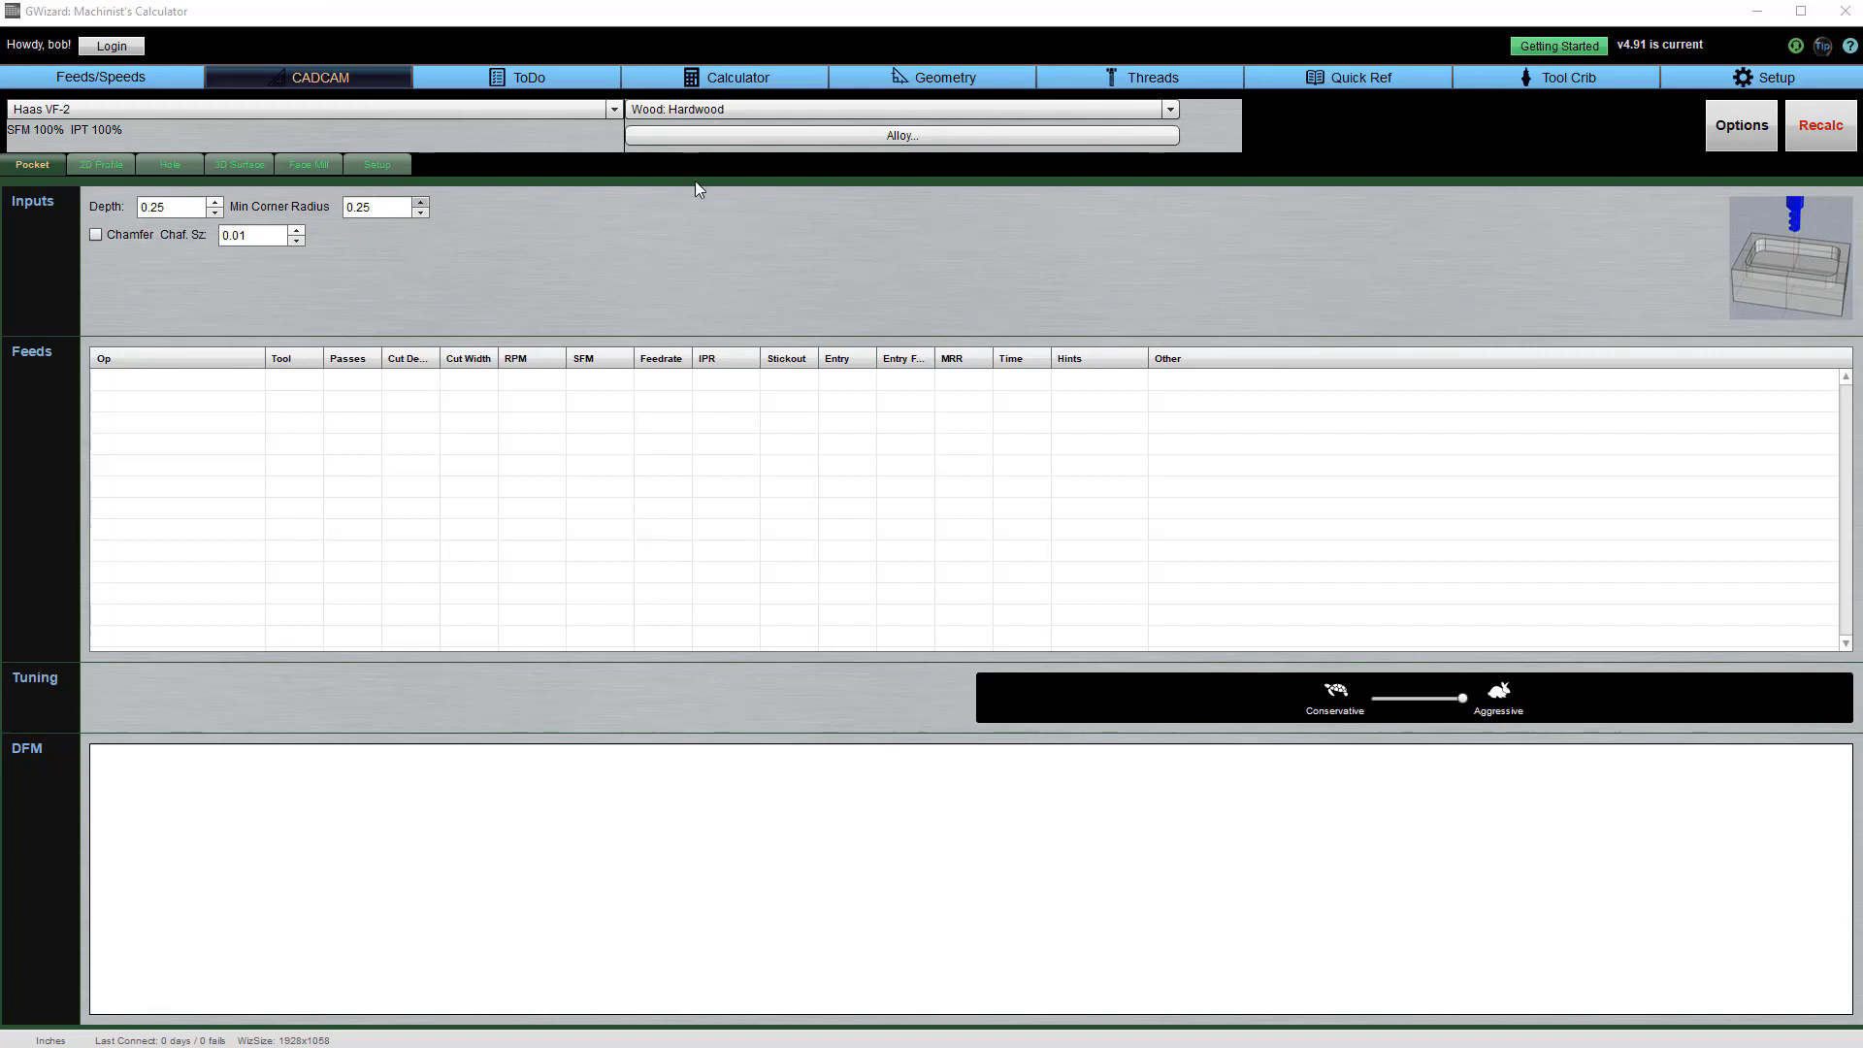
# Step: Recalculate the pocket recipe and inspect its rough and finish pass rows
pyautogui.click(1820, 125)
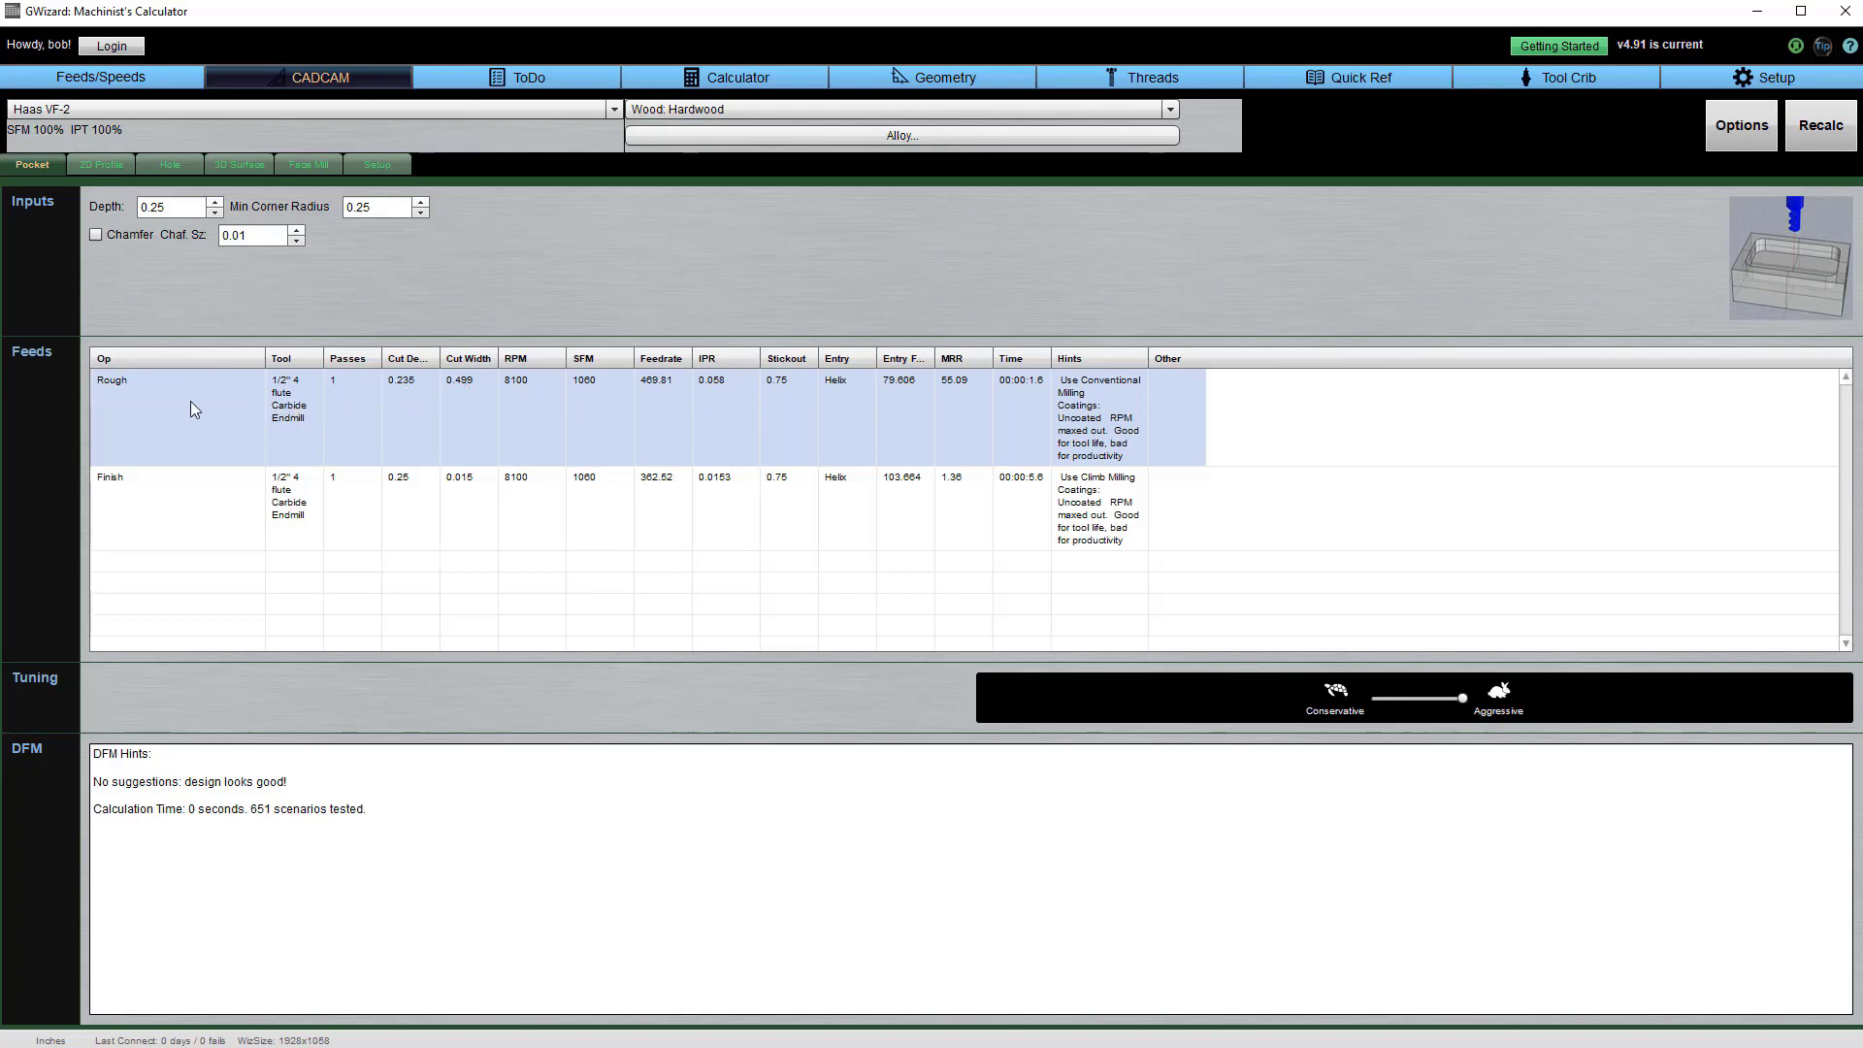
pyautogui.click(179, 509)
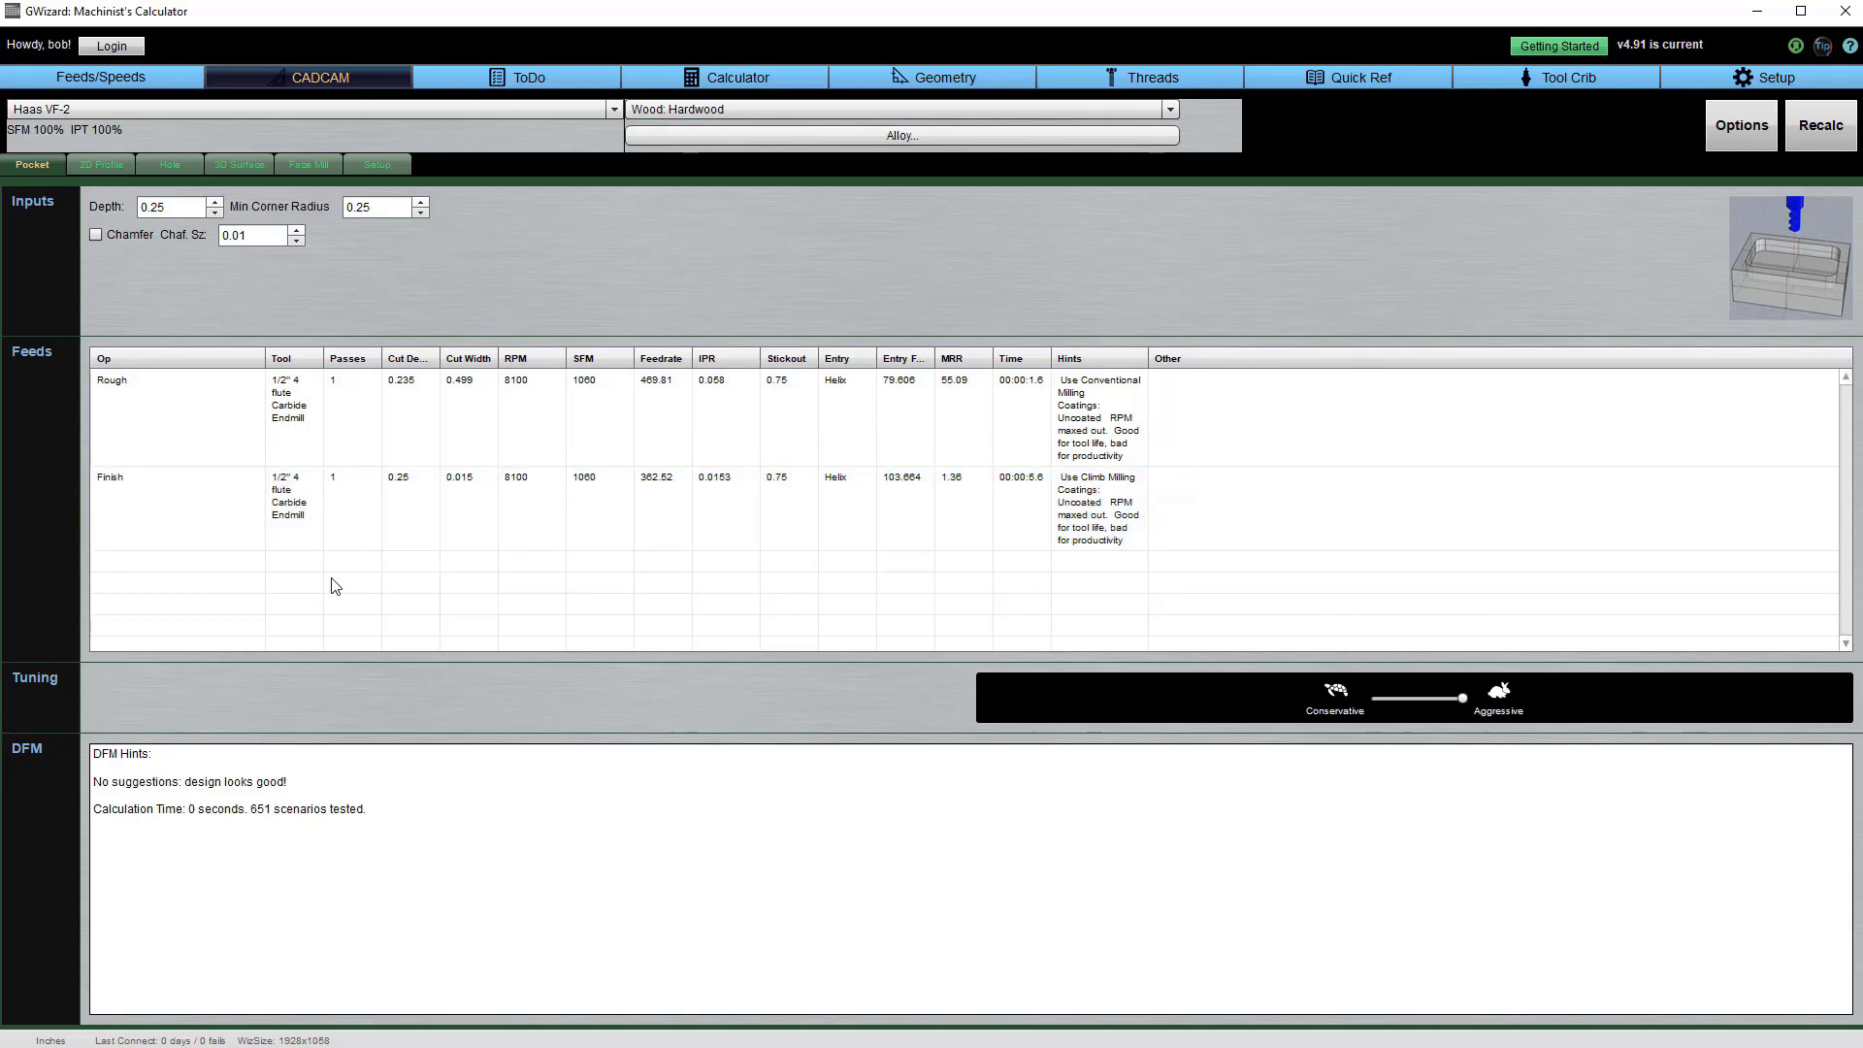
pyautogui.click(355, 498)
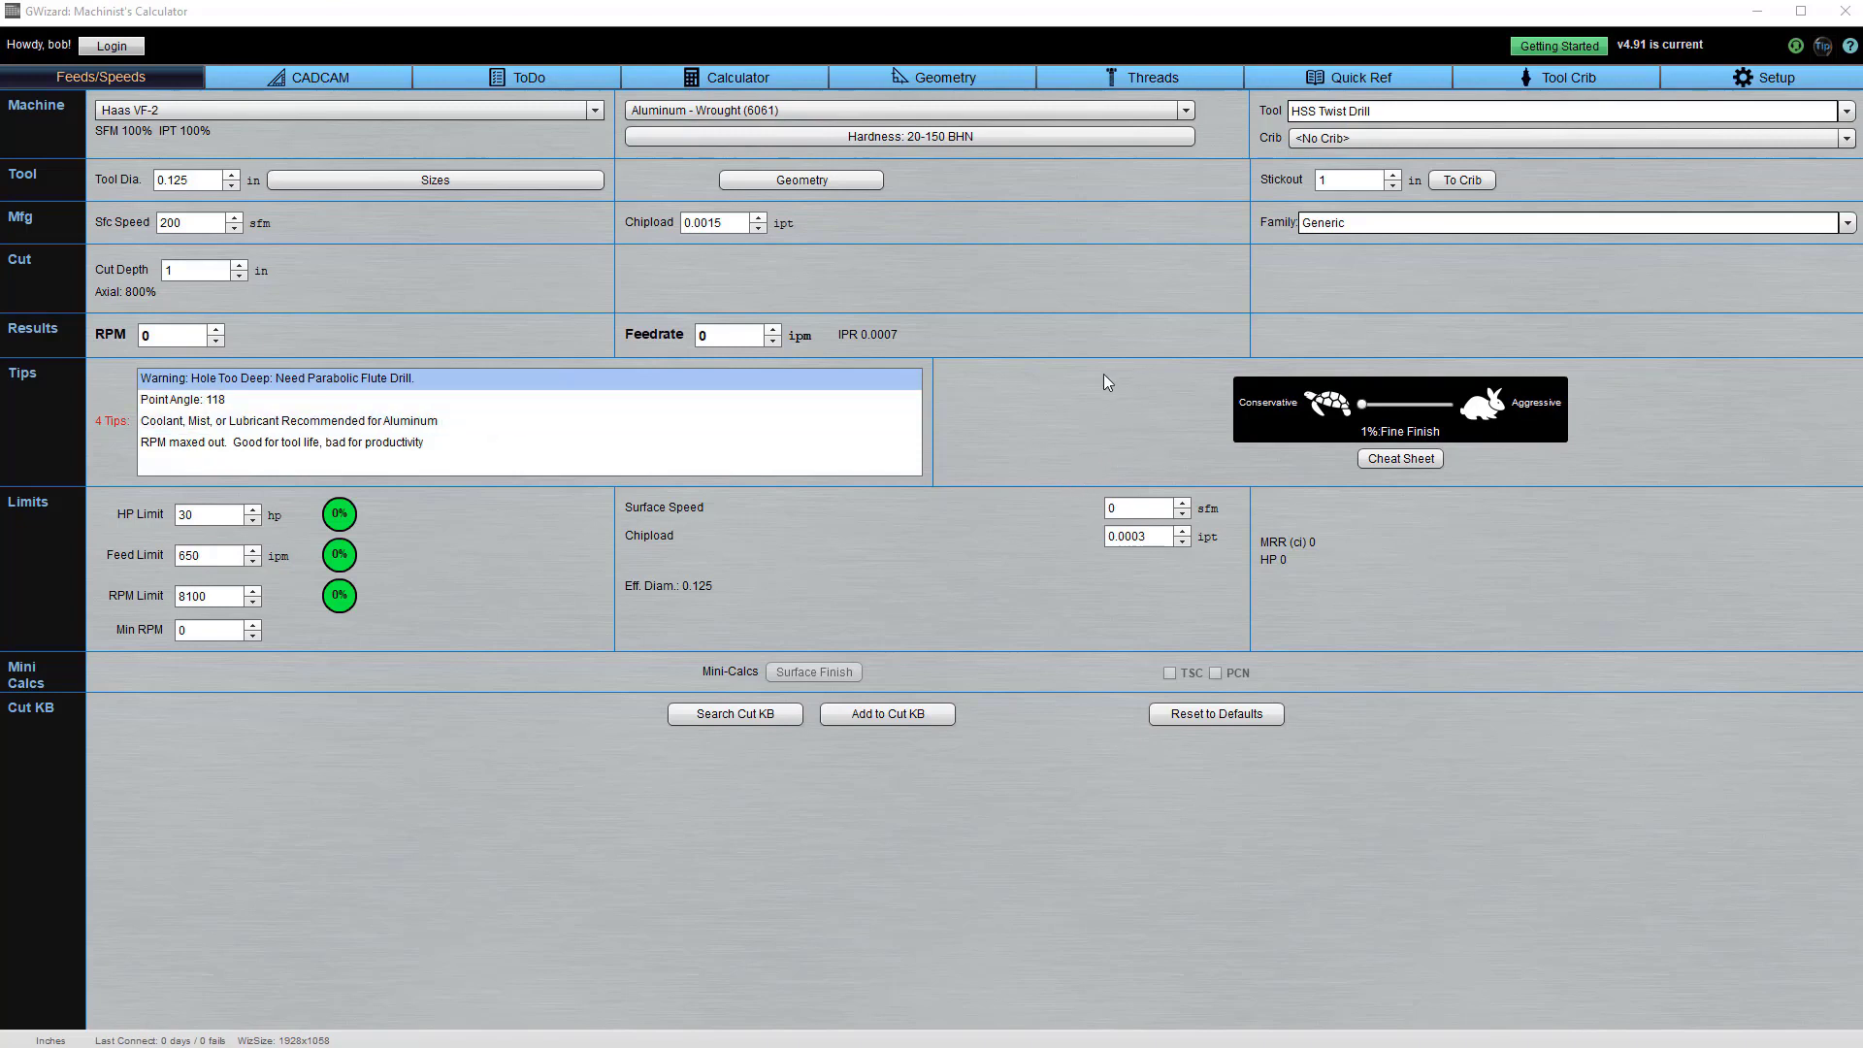
# Step: Open the cheat sheet, move it aside, and review the faster-cuts and small-machine advice
pyautogui.click(1406, 458)
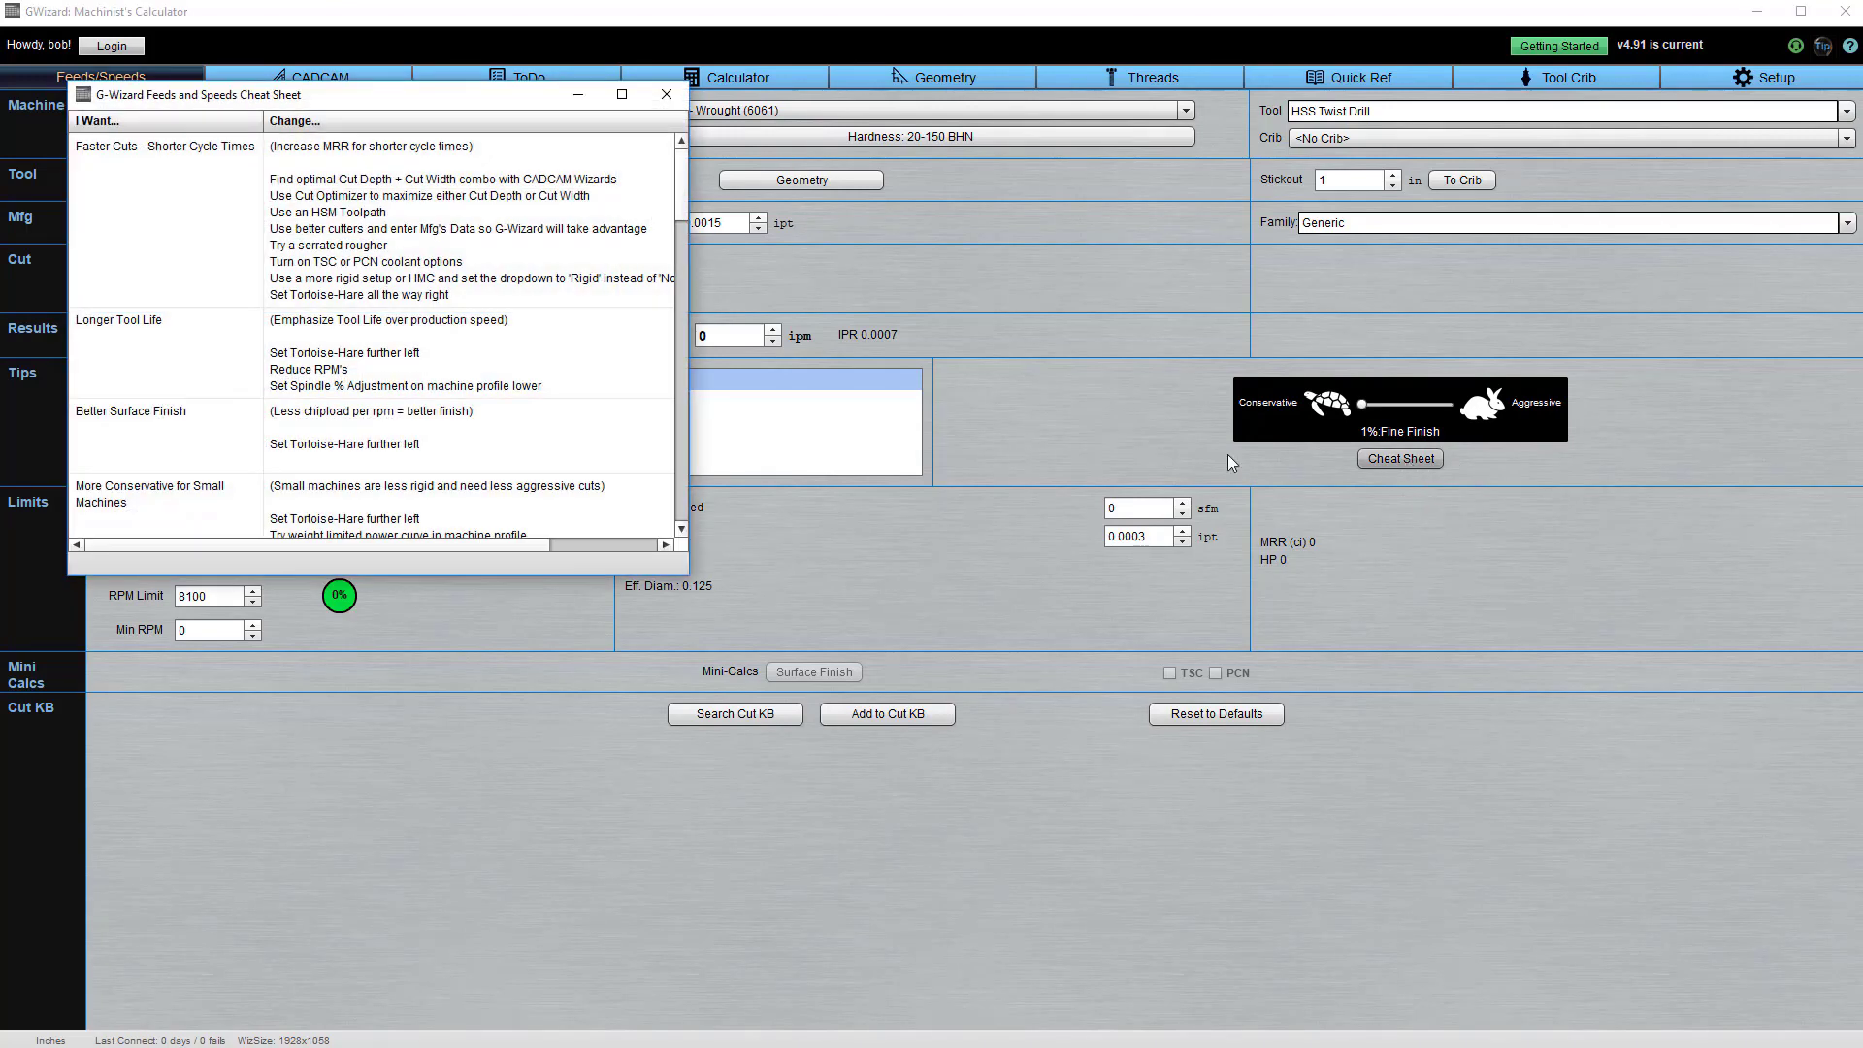
pyautogui.moveTo(431, 103); pyautogui.dragTo(1032, 163)
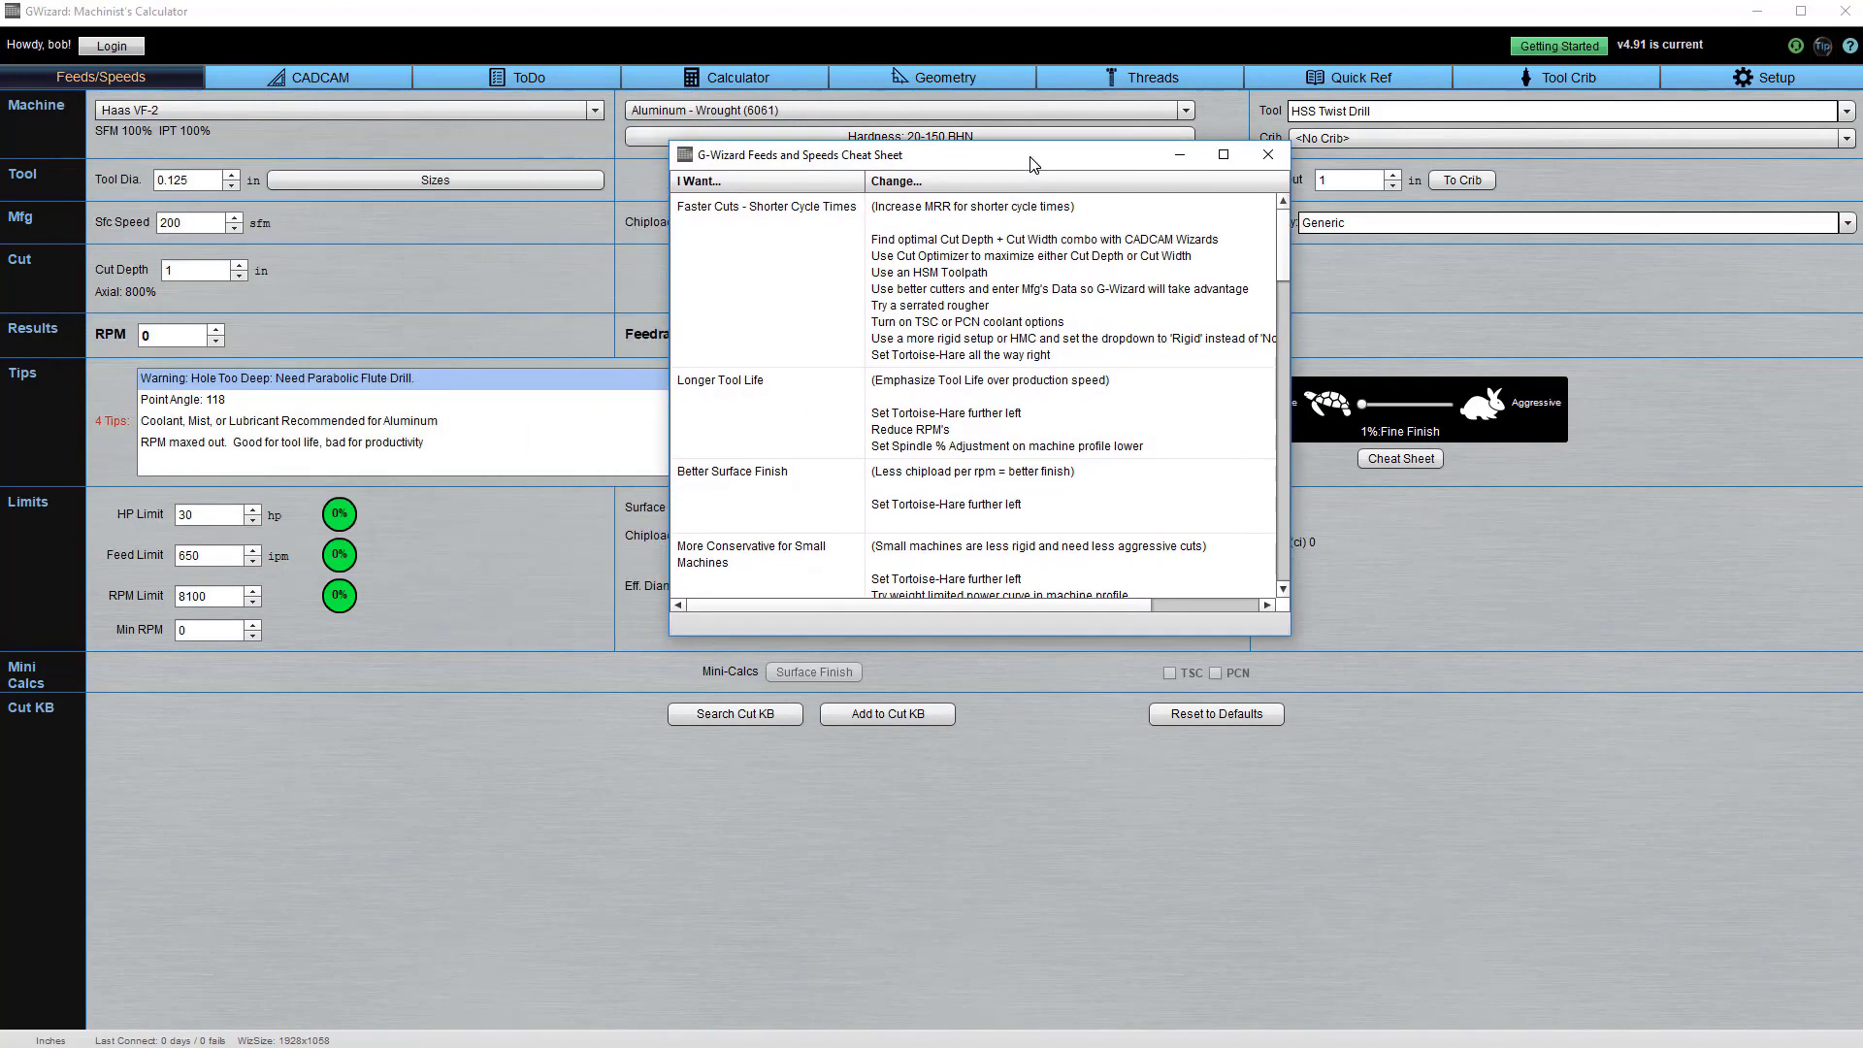
pyautogui.click(766, 229)
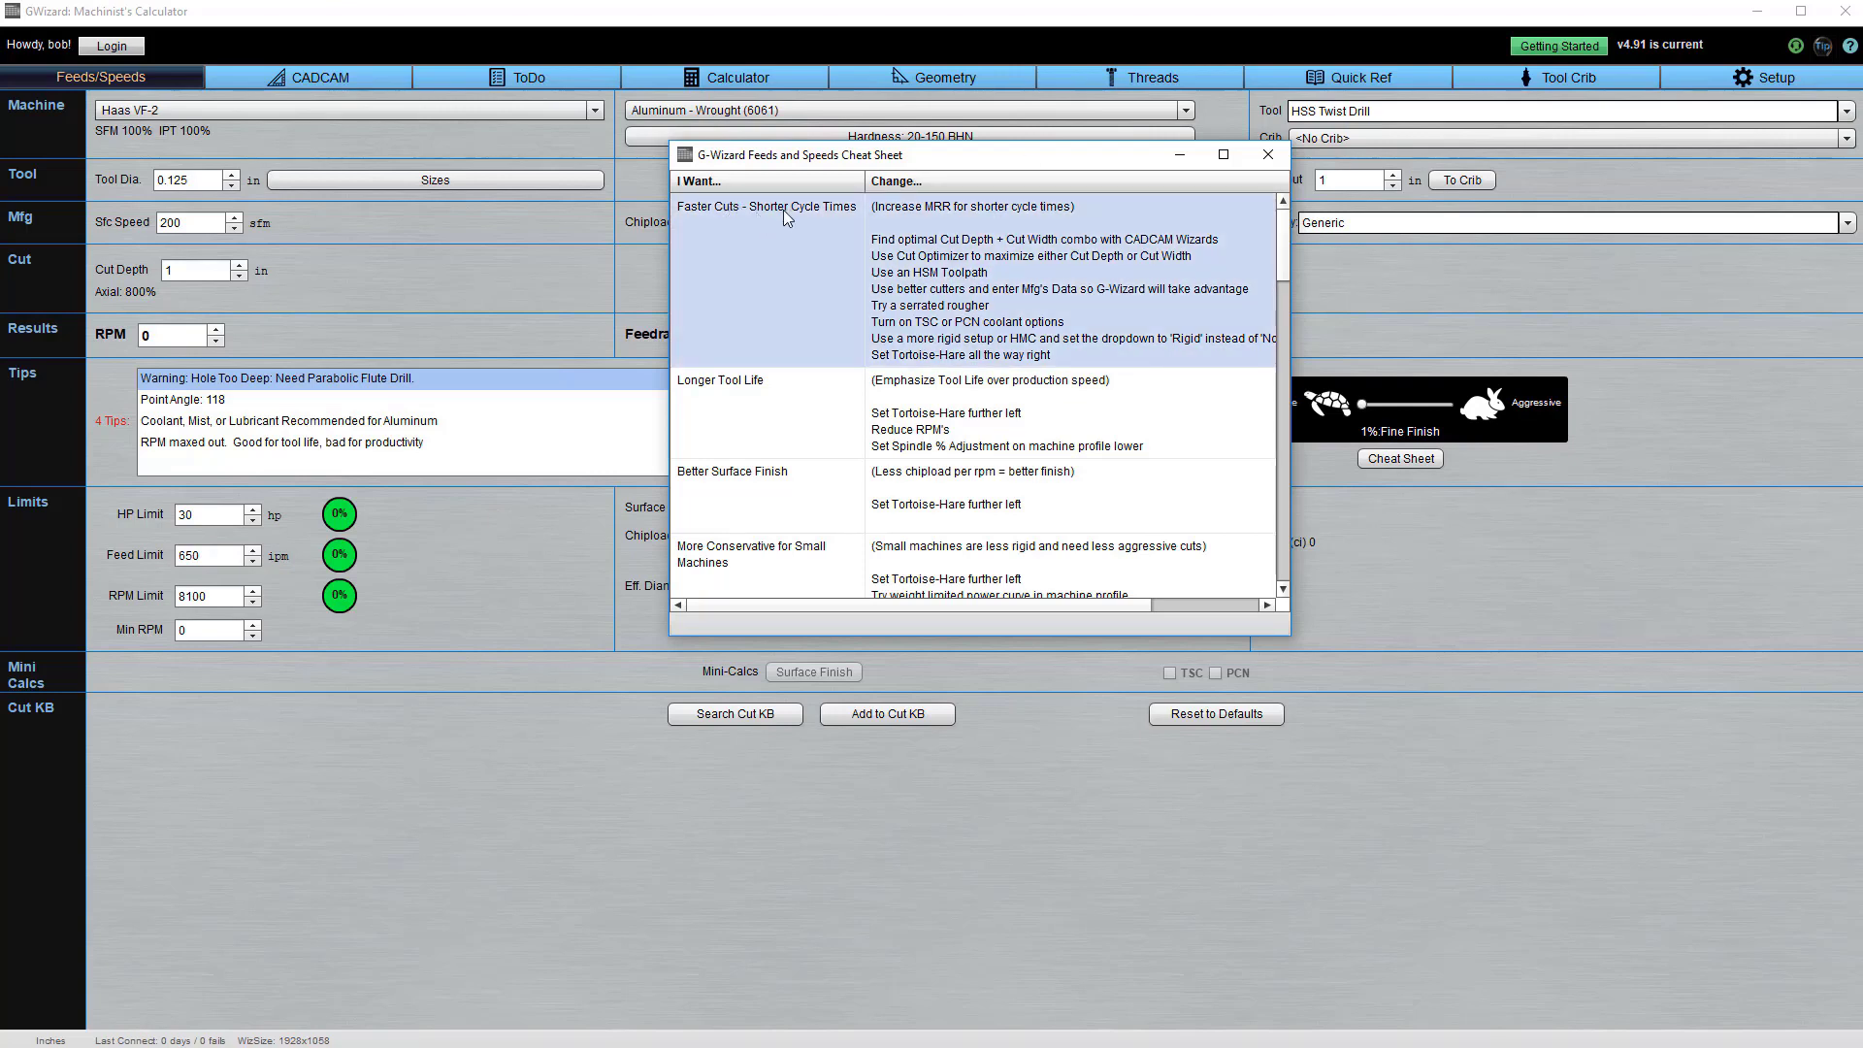
pyautogui.moveTo(782, 209); pyautogui.dragTo(779, 553)
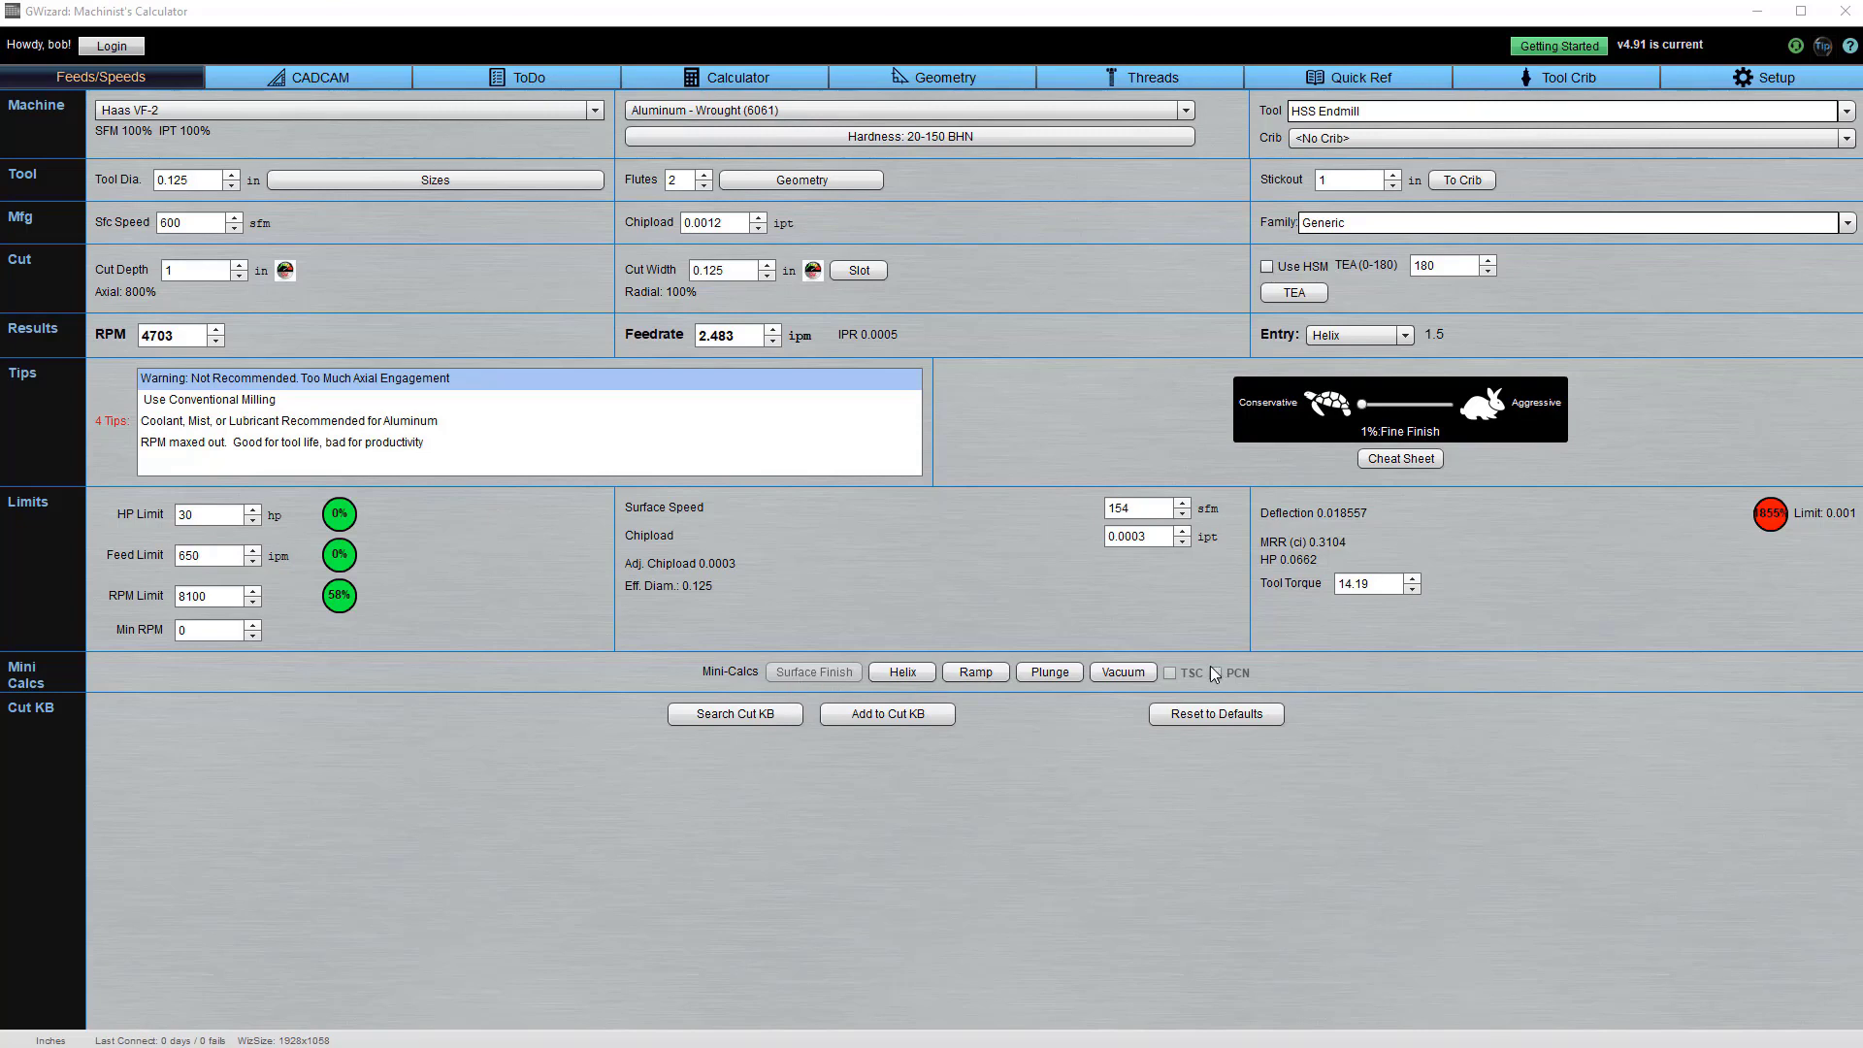
# Step: Open the Vacuum Fixture Mini-Calc showing 58 lbs hold-down force
pyautogui.click(1123, 671)
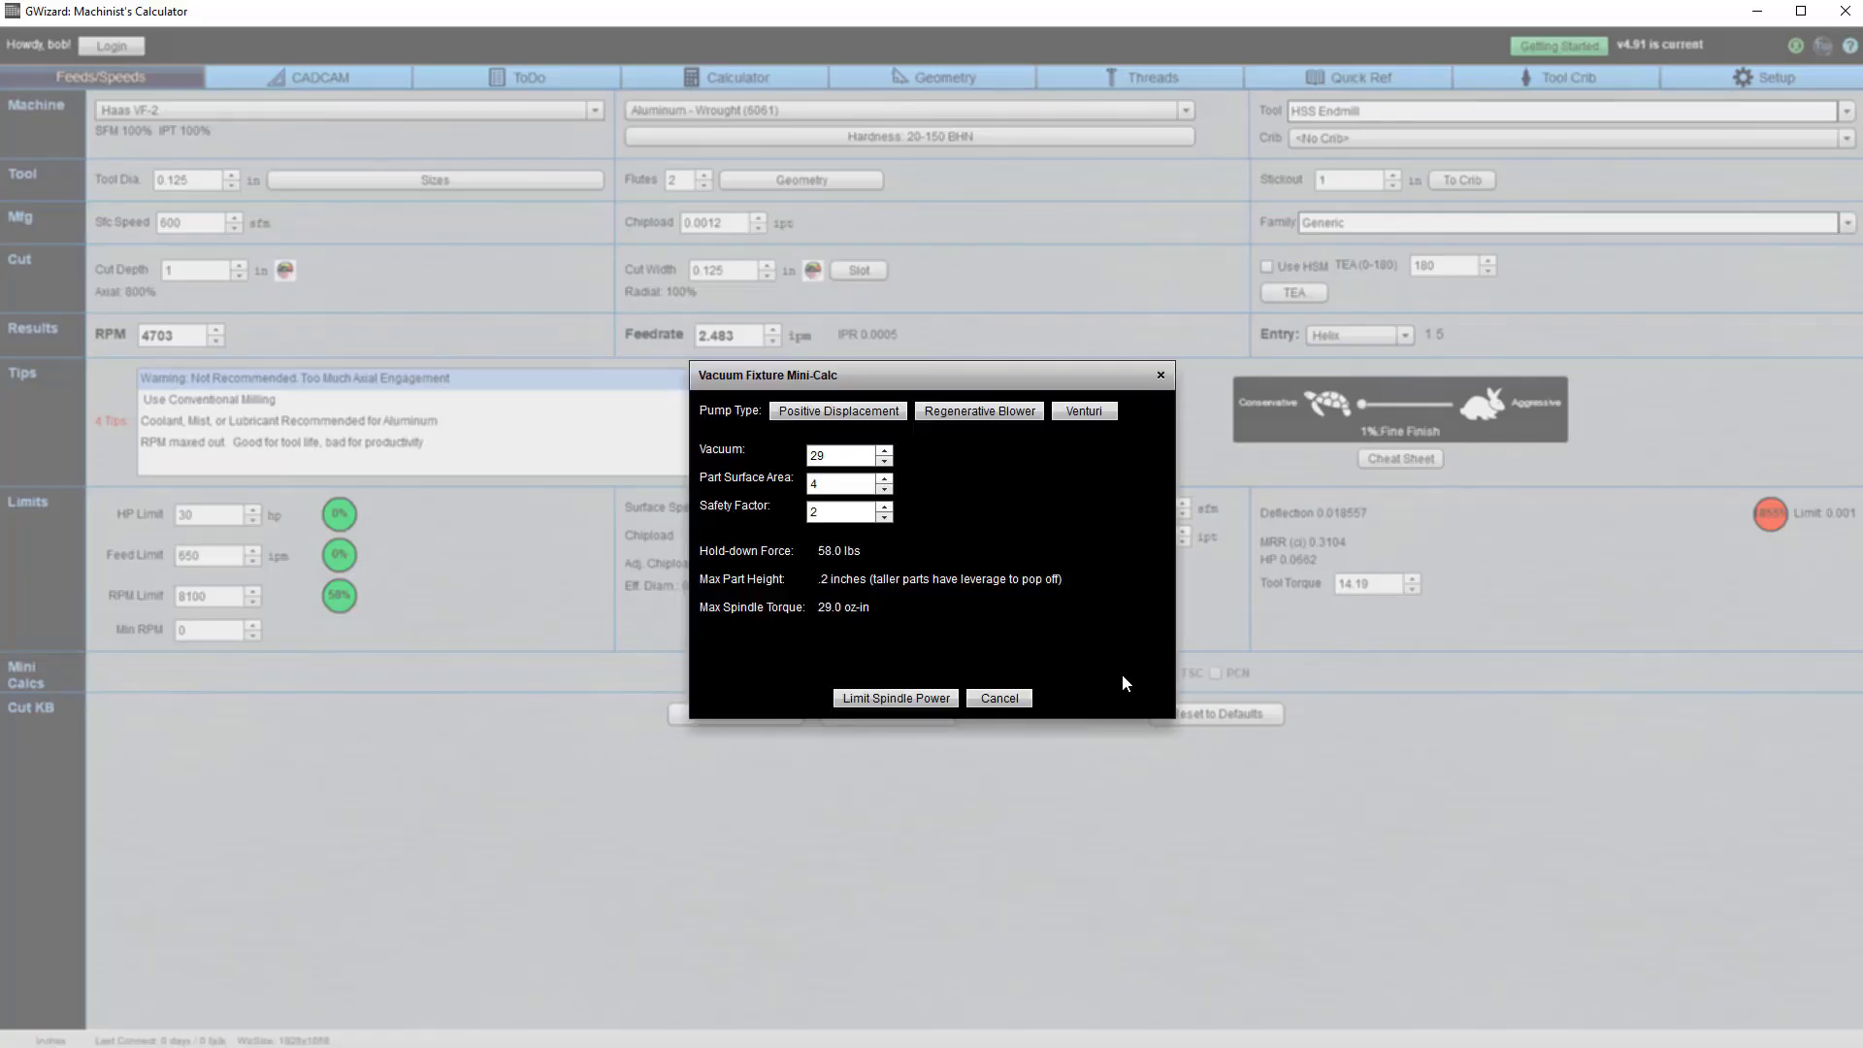